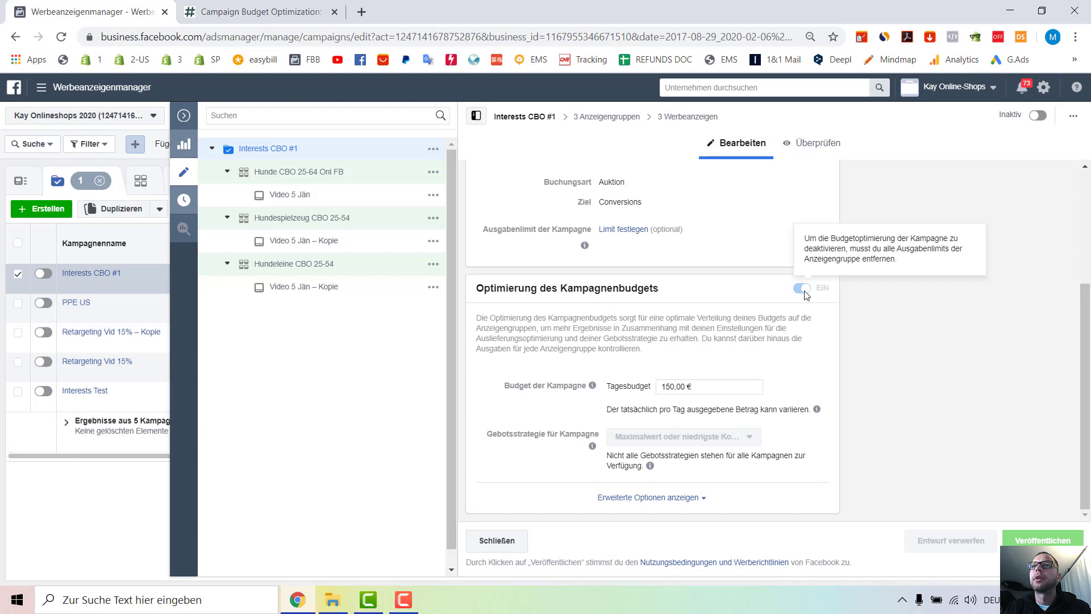
Step: Examine the campaign budget optimization setting and the daily budget of the Interests CBO #1 campaign
left_click_drag(484, 288, 798, 299)
mouse_move(810, 295)
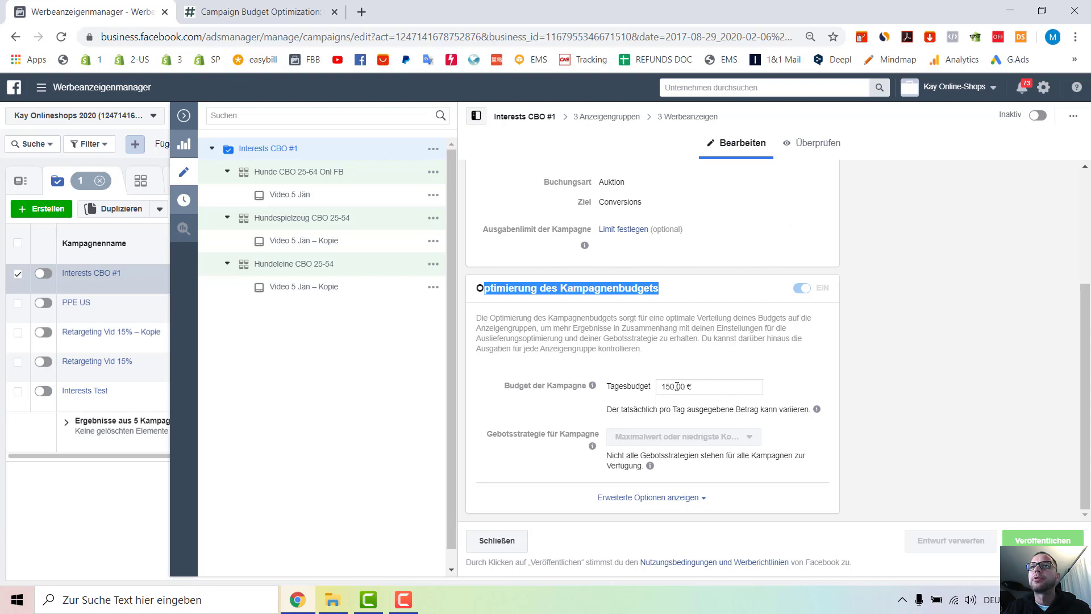
left_click_drag(677, 387, 661, 388)
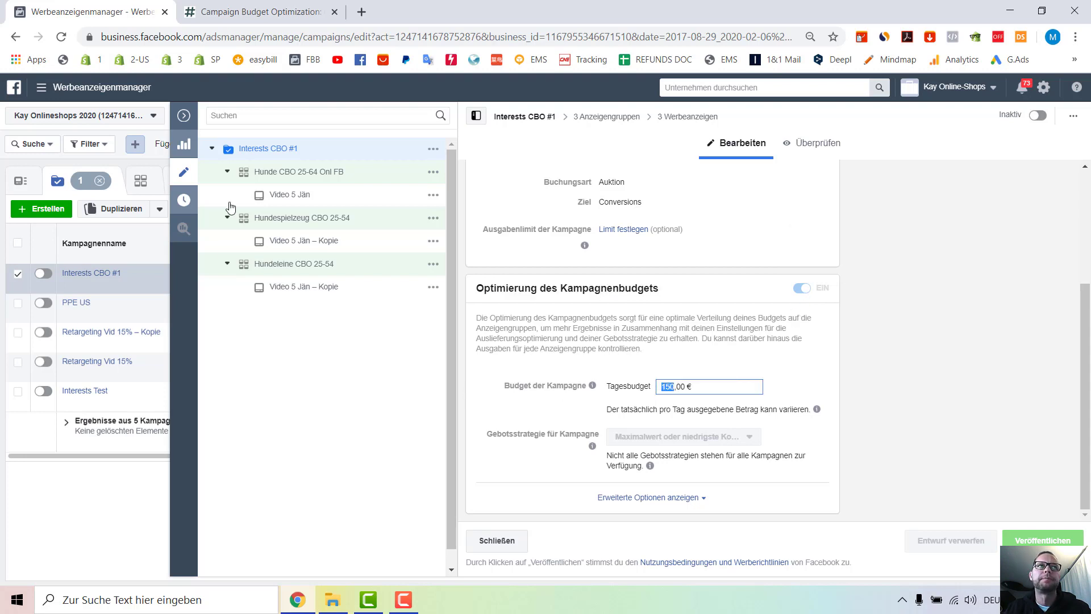
Step: Close the campaign editor and show only the ad sets of the Interests Test campaign to examine their individual budgets
left_click(183, 117)
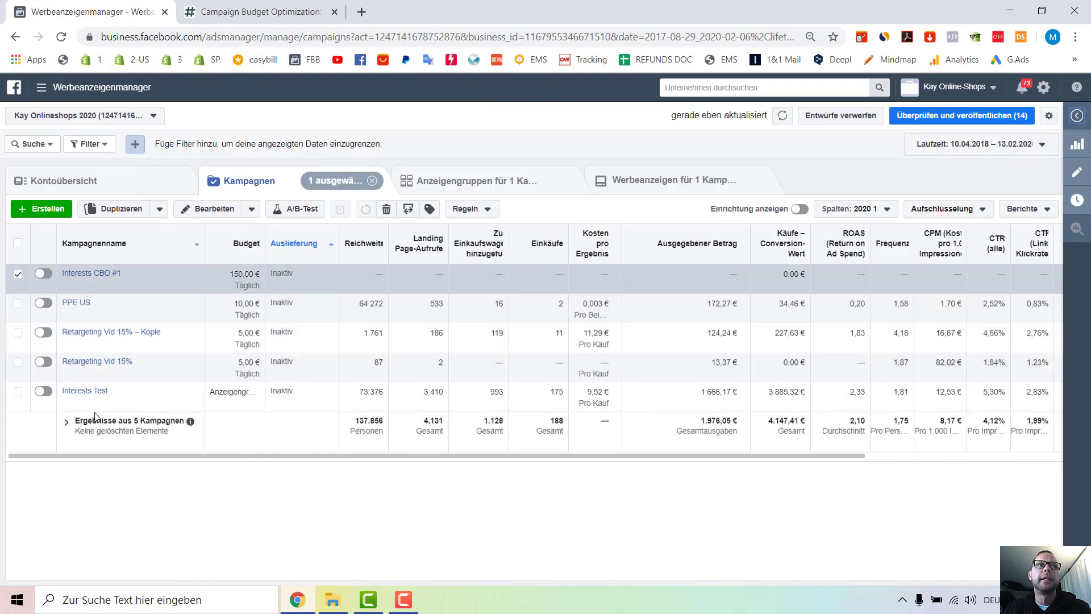
left_click(21, 410)
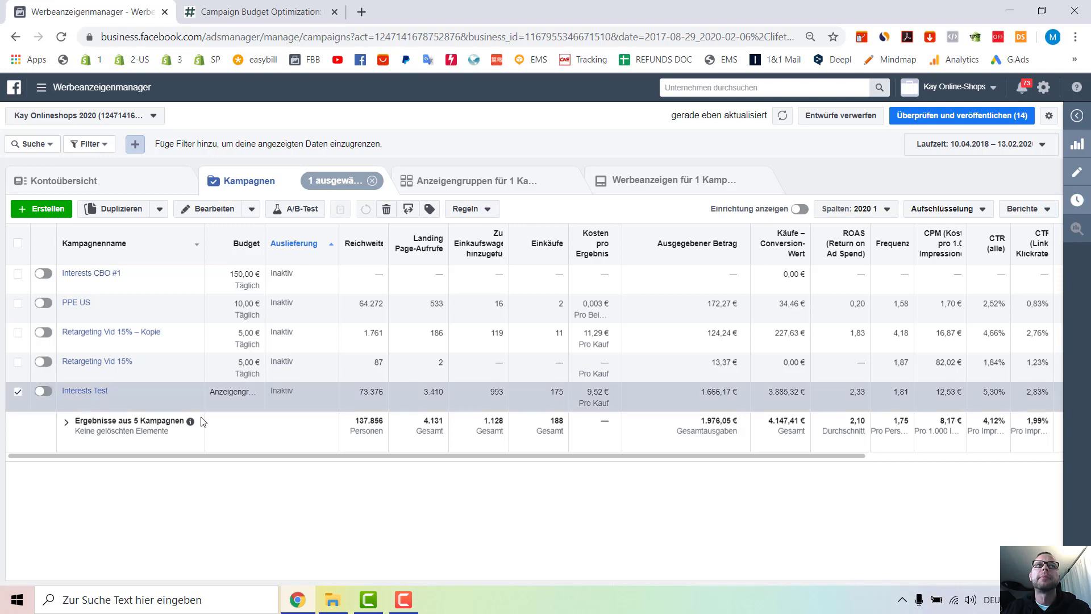
left_click(437, 180)
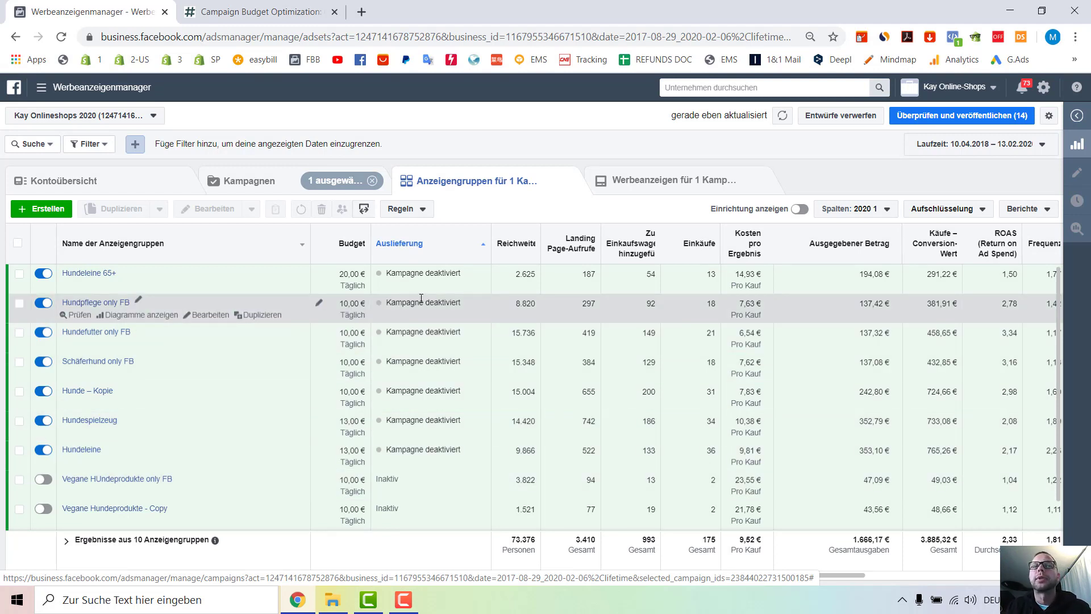
Step: Return to the campaign list, select Interests CBO #1 instead, and show its ad sets
left_click(279, 182)
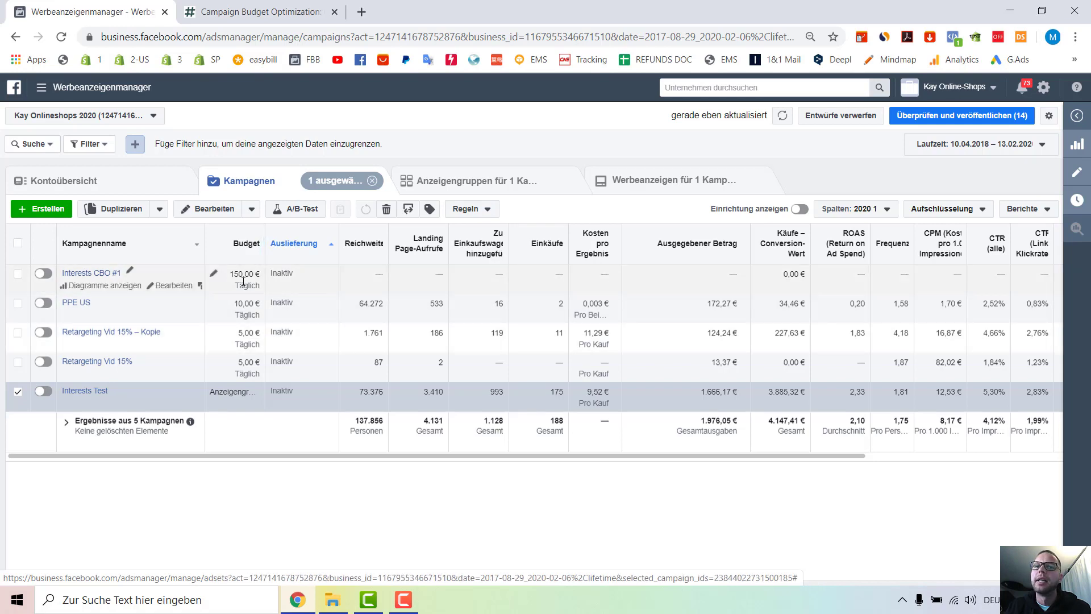
left_click(17, 274)
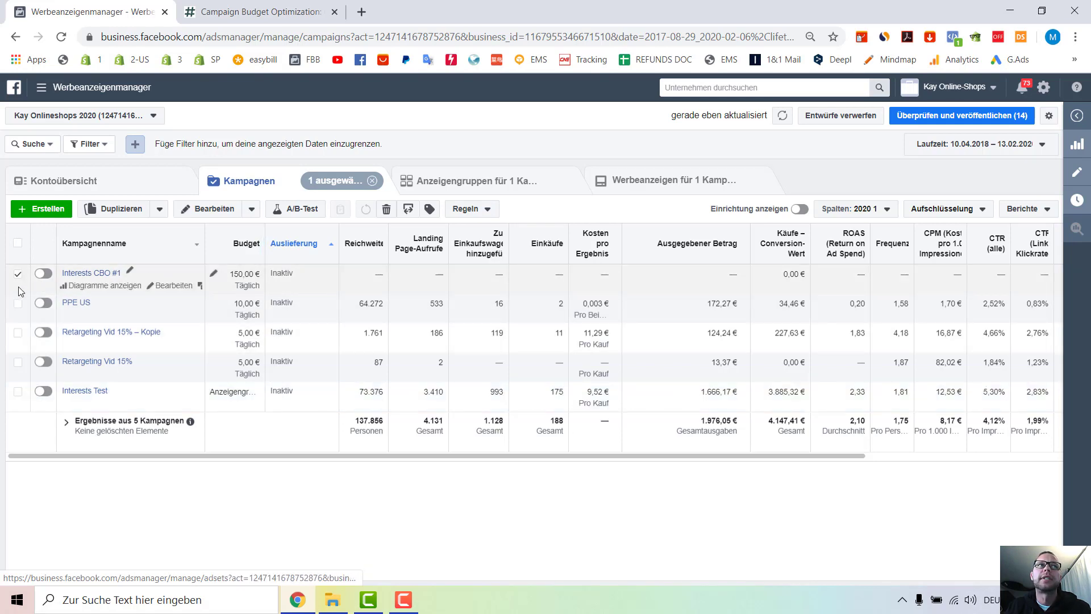
left_click(462, 181)
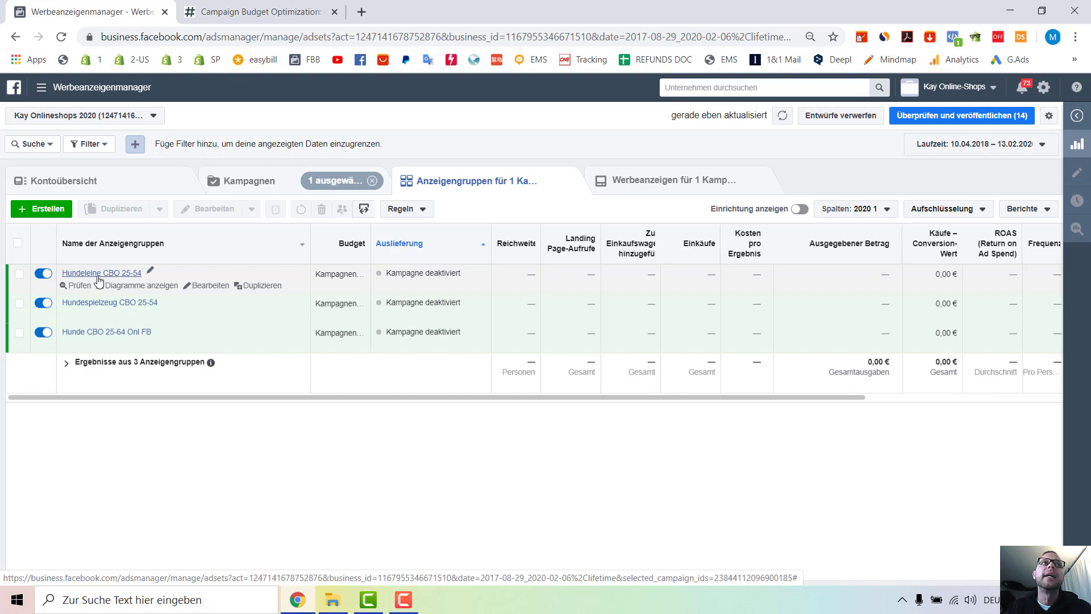
left_click(213, 191)
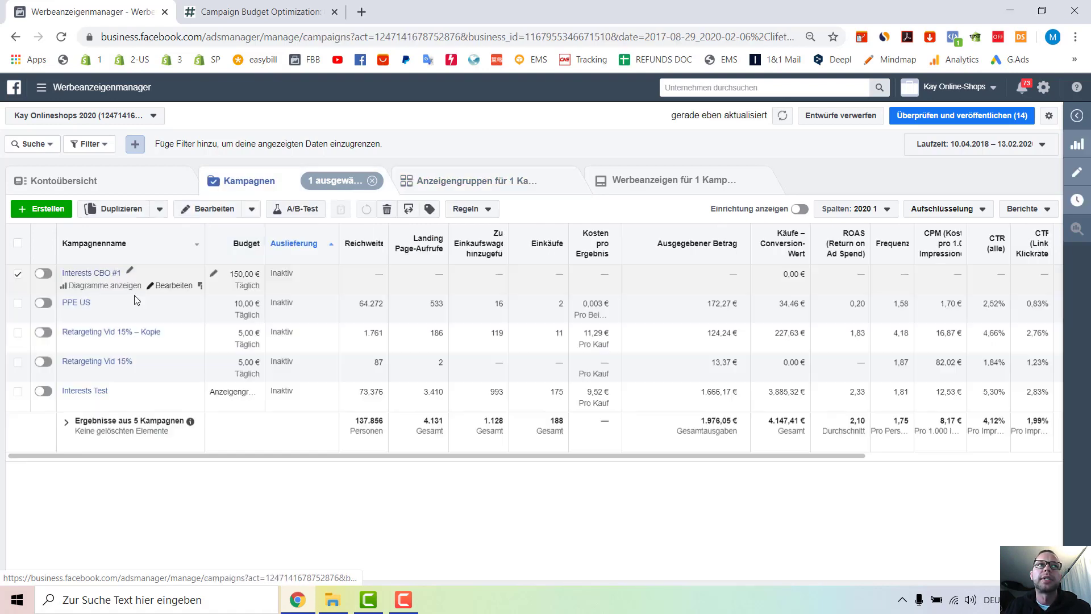
left_click(447, 181)
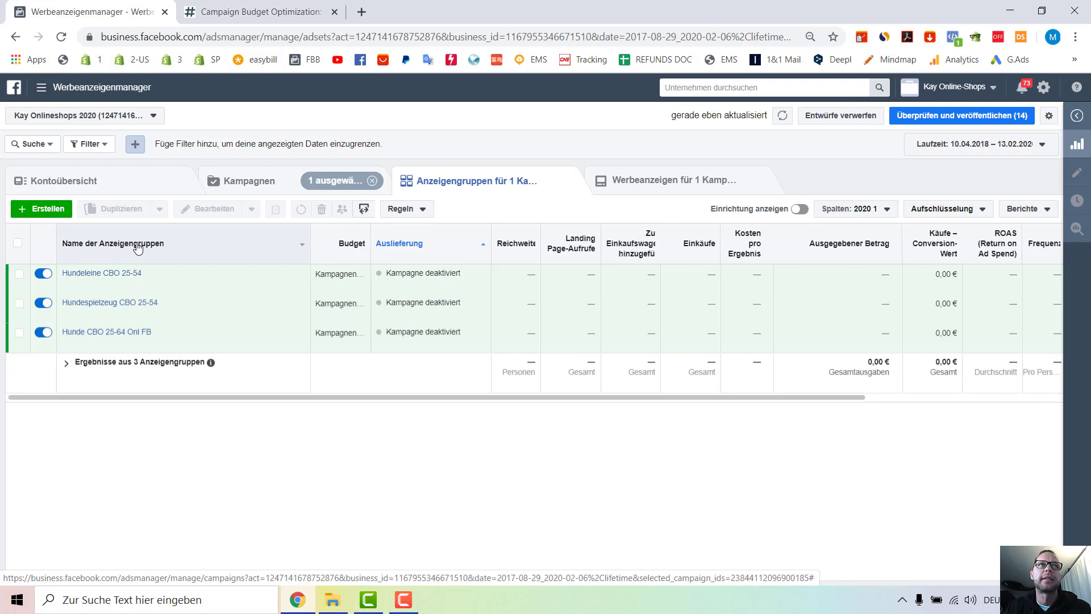
Step: Edit the Hundeleine CBO 25-54 ad set and set its daily minimum spend limit to 50 €
mouse_move(134, 277)
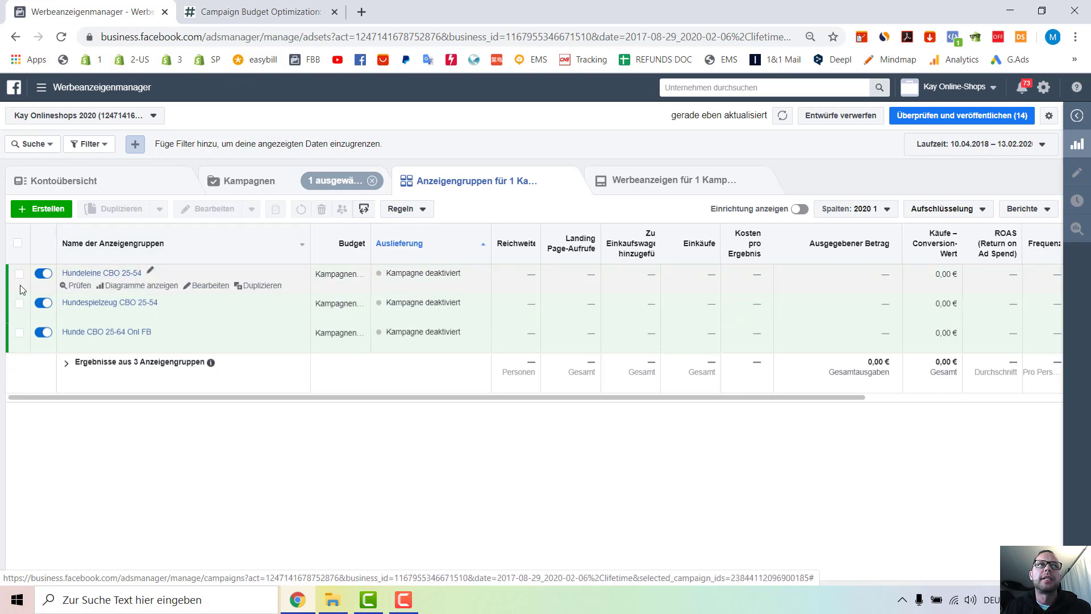
left_click(210, 286)
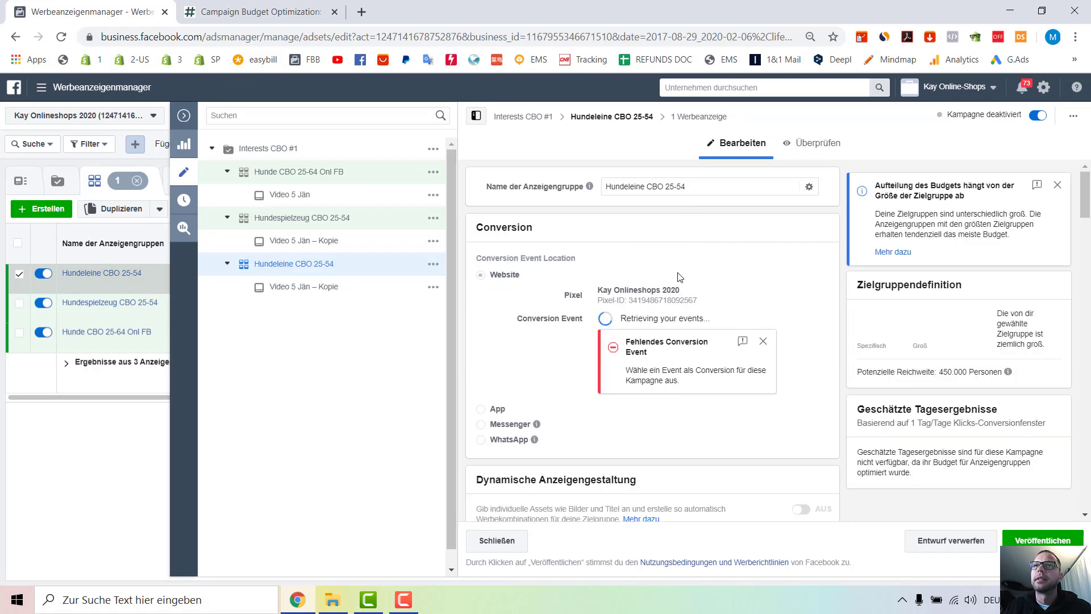
scroll(680, 277, "down", 5)
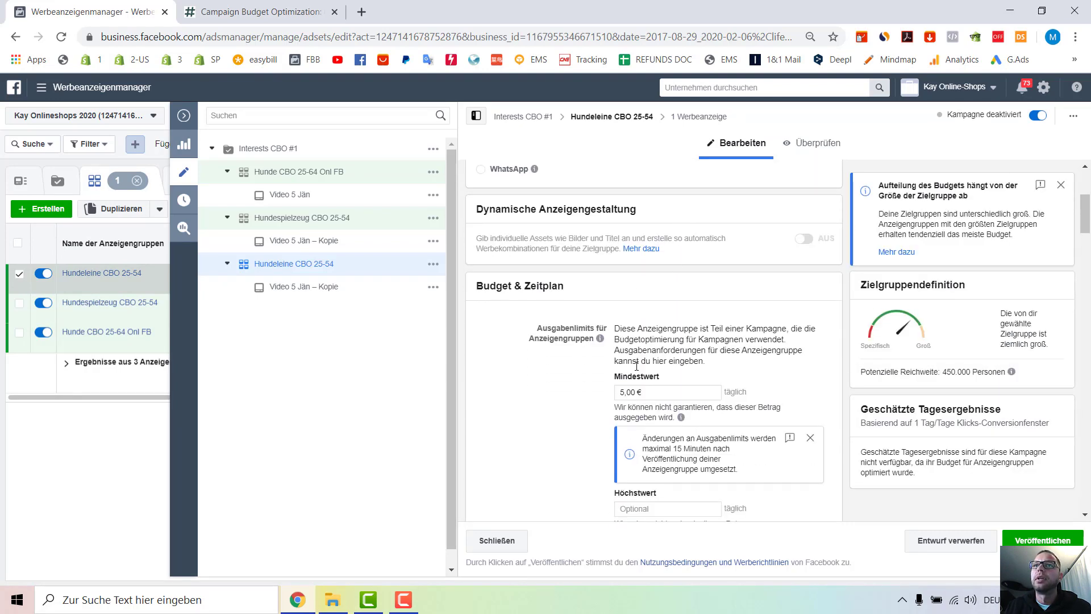
scroll(630, 390, "down", 1)
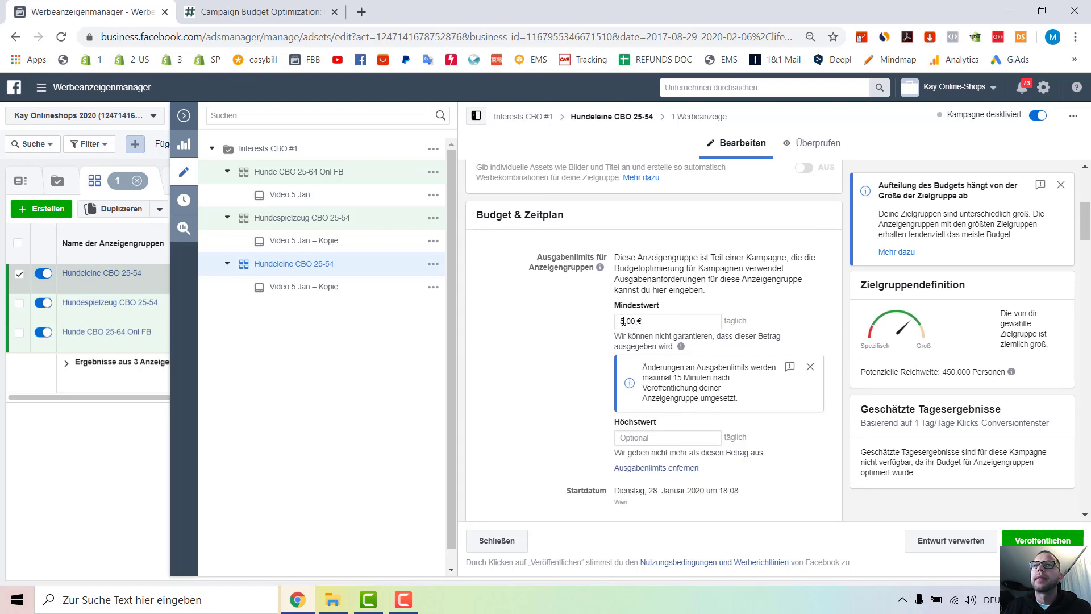
left_click_drag(623, 321, 612, 324)
type("50")
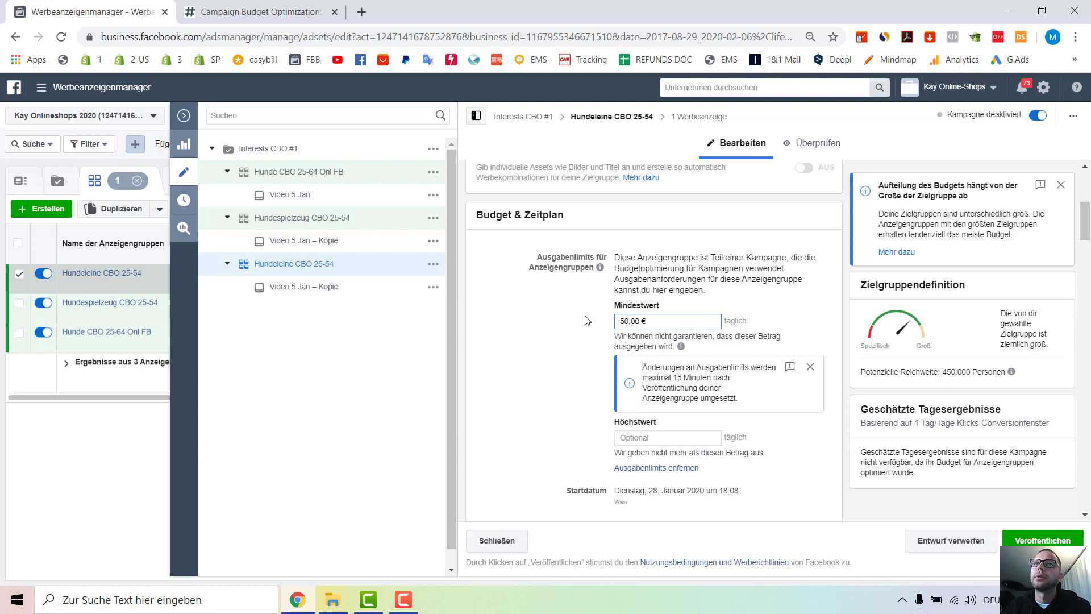
left_click(588, 321)
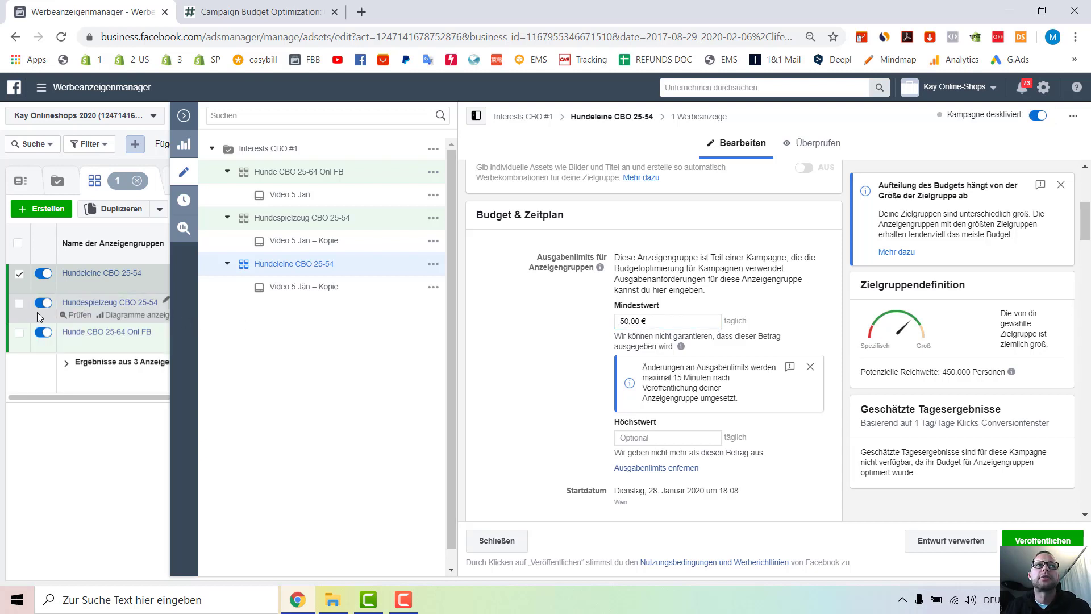
Step: Set the daily minimum spend limit to 50 € for Hundespielzeug CBO 25-54 and Hunde CBO 25-64 Onl FB, closing the editor when done
left_click(19, 315)
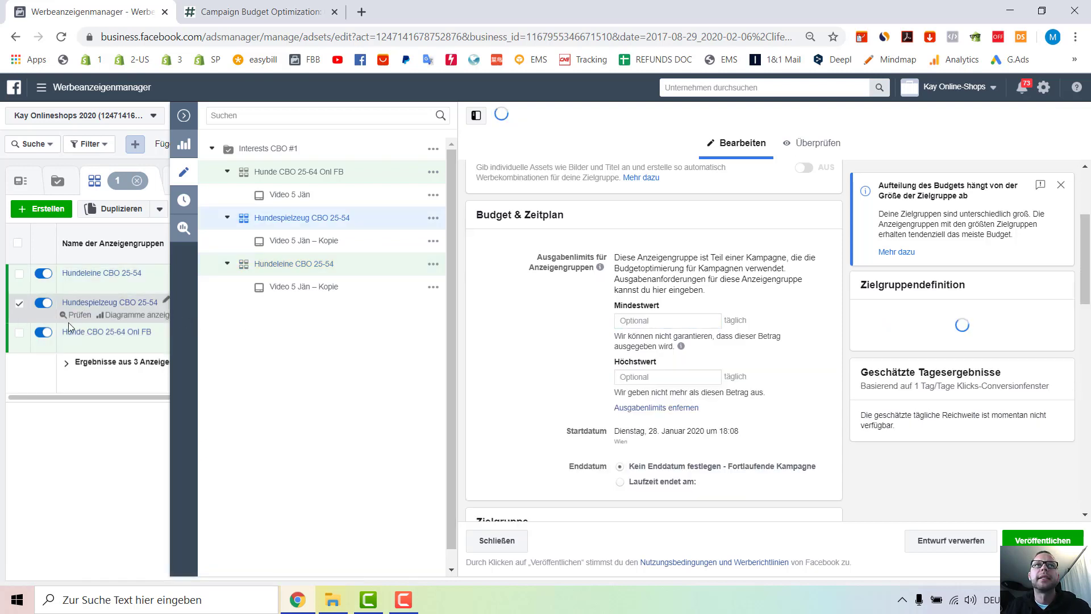
left_click(635, 322)
type("5")
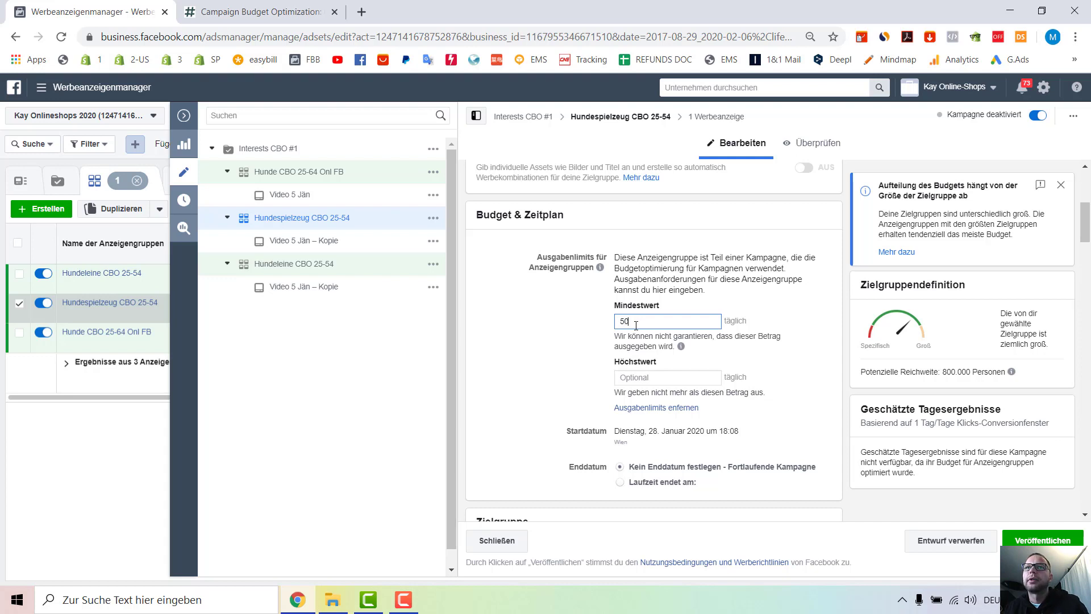
type("0")
left_click(20, 332)
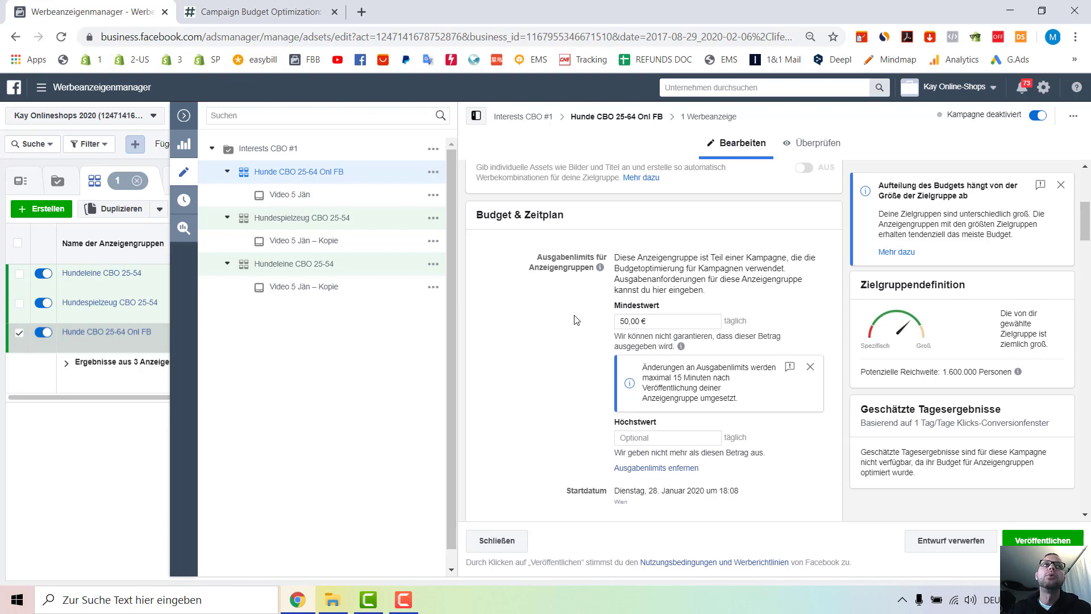
left_click(185, 116)
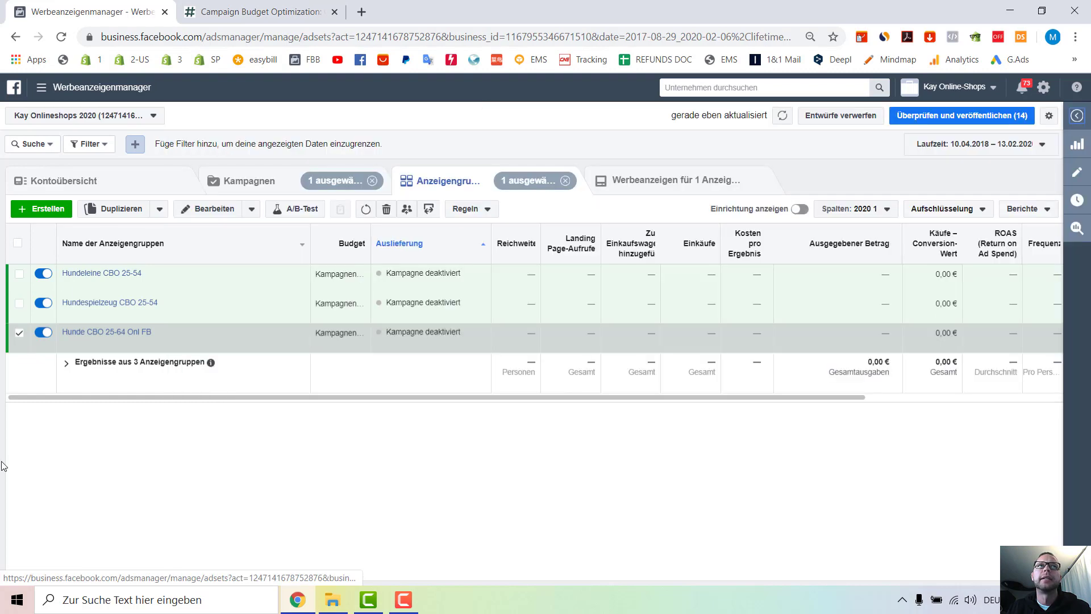
Step: Switch back to the Interests Test campaign and examine the daily budgets of its ad sets
left_click(286, 190)
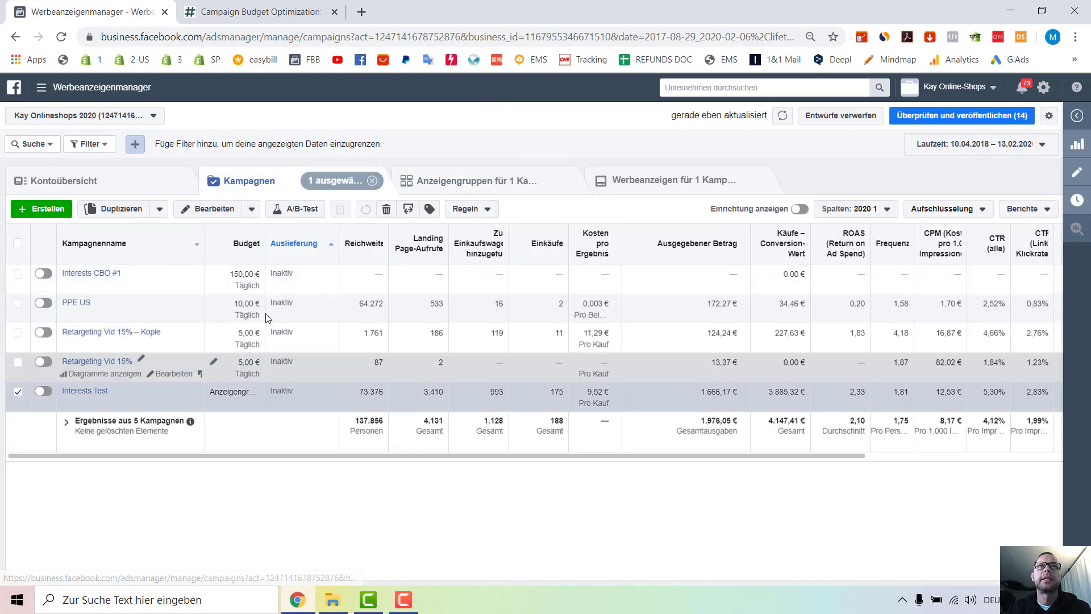
left_click(452, 181)
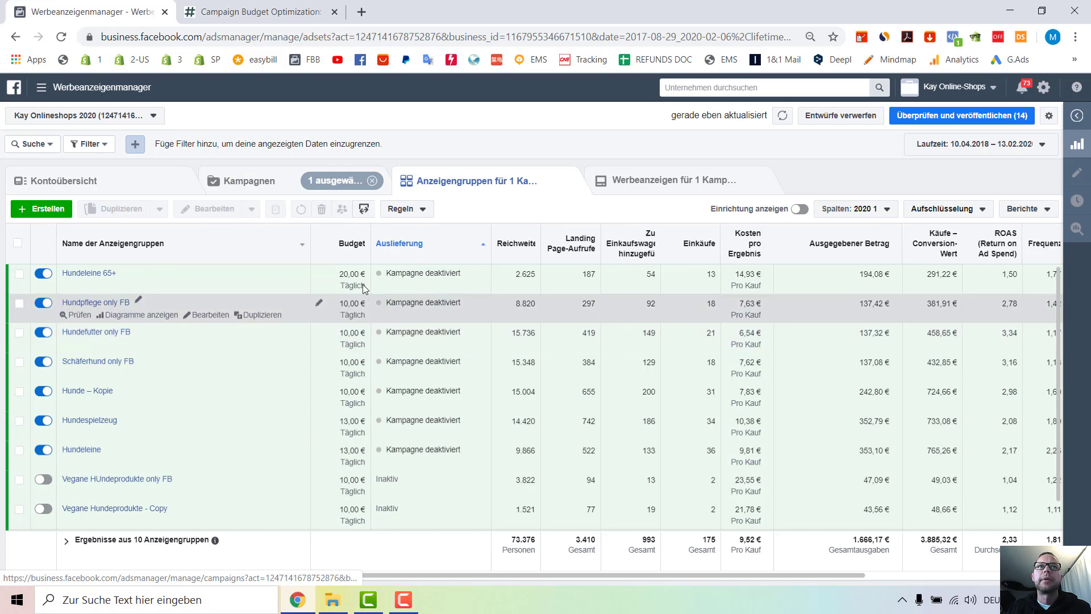
scroll(363, 284, "down", 1)
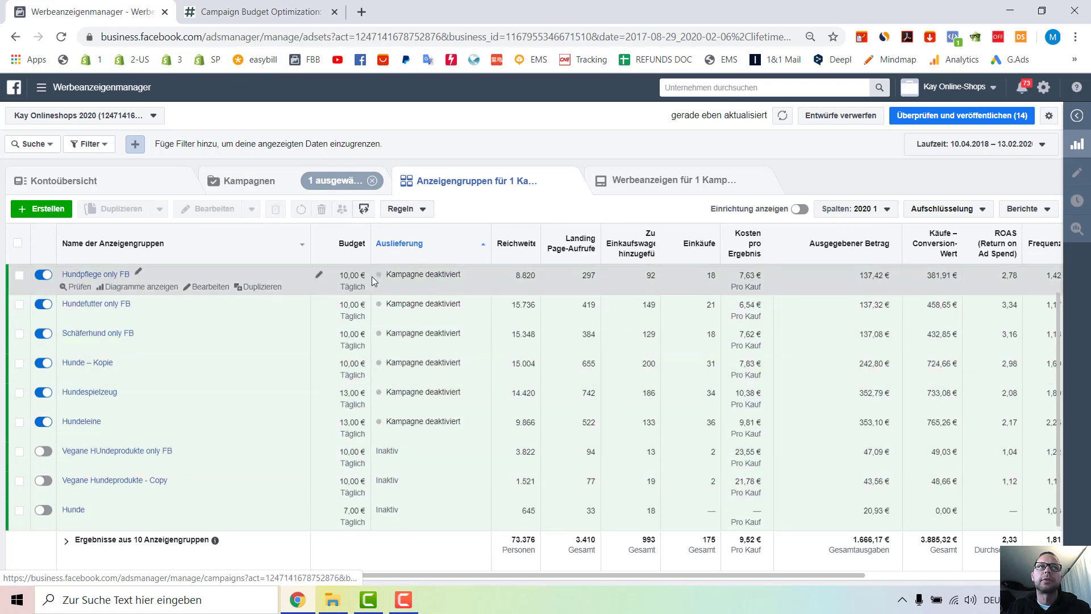
scroll(372, 276, "up", 1)
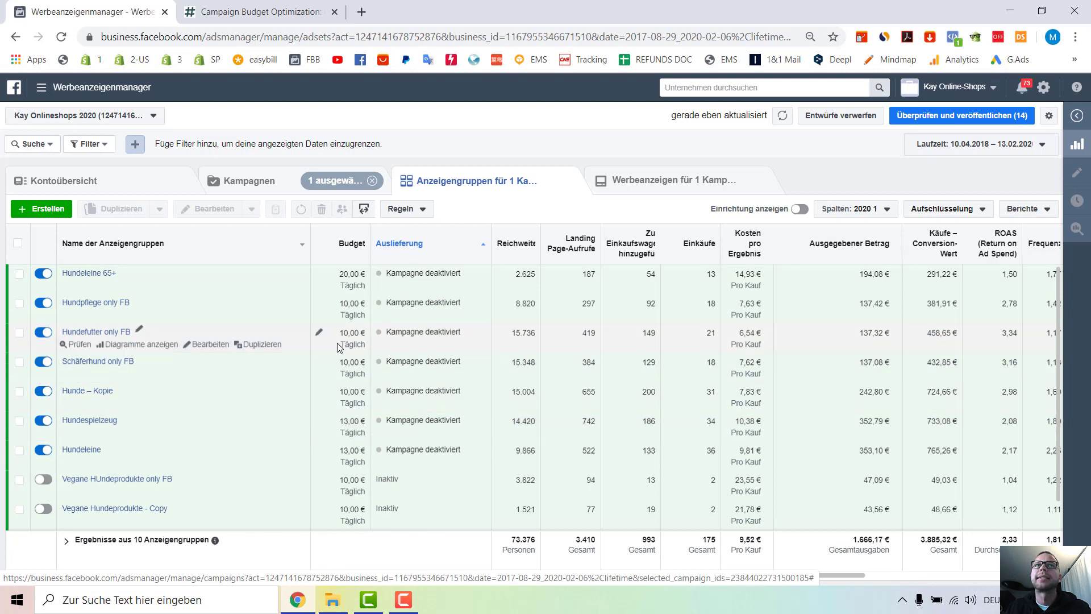
Step: Set the daily campaign budget of Interests CBO #1 to 100 € and close the editor
left_click(321, 186)
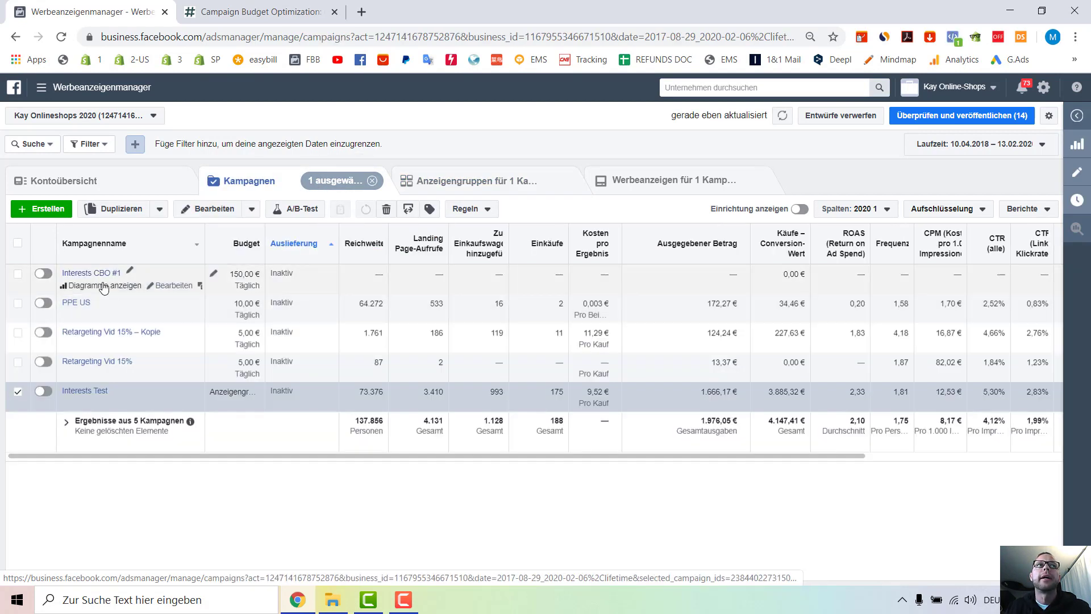
left_click(19, 281)
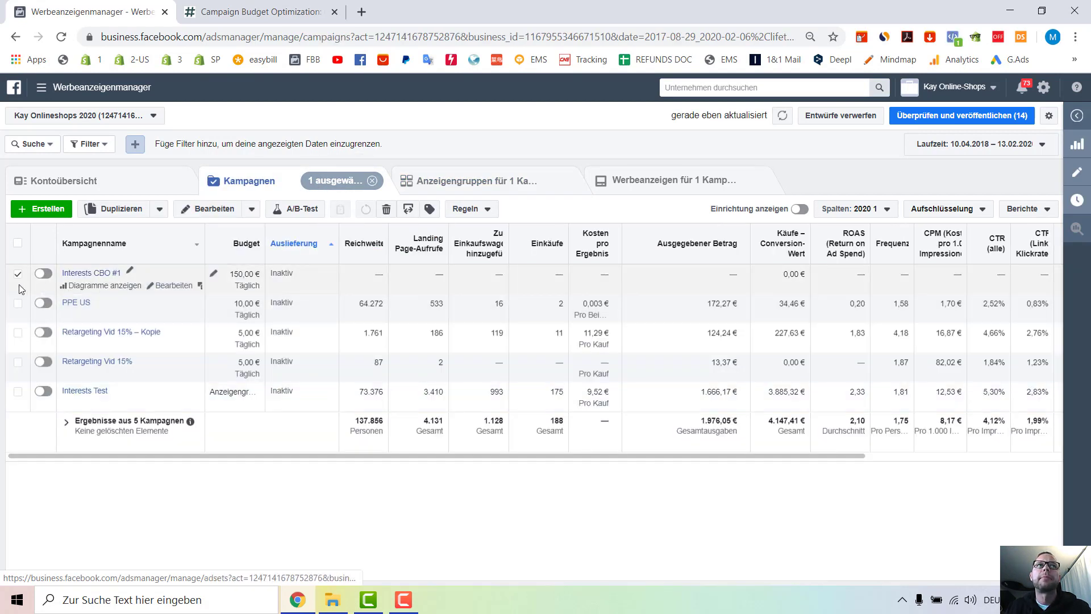
left_click(211, 209)
scroll(686, 379, "down", 4)
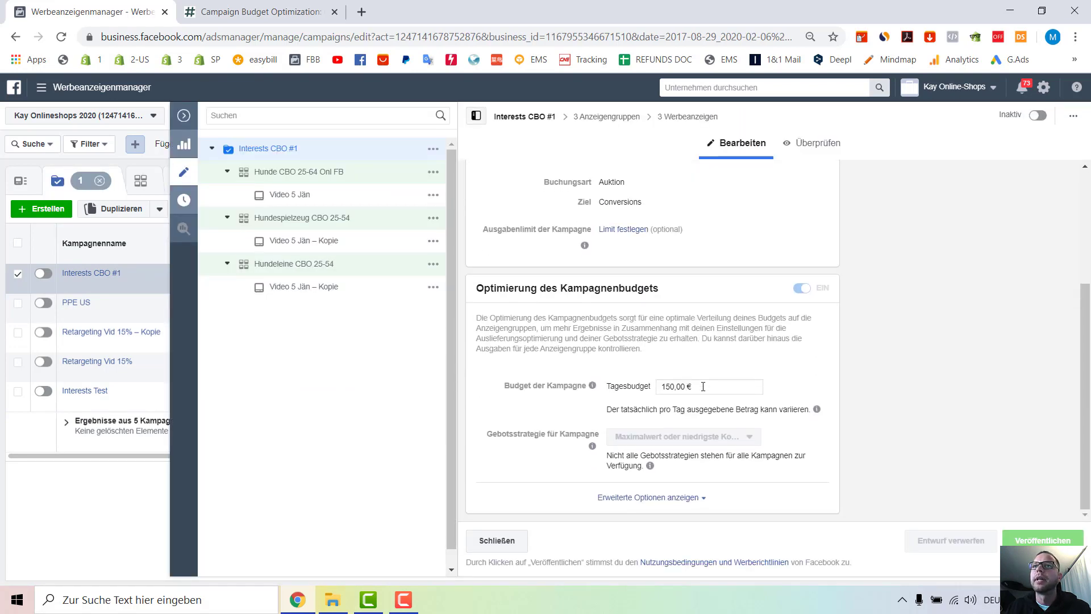
left_click_drag(675, 383, 658, 392)
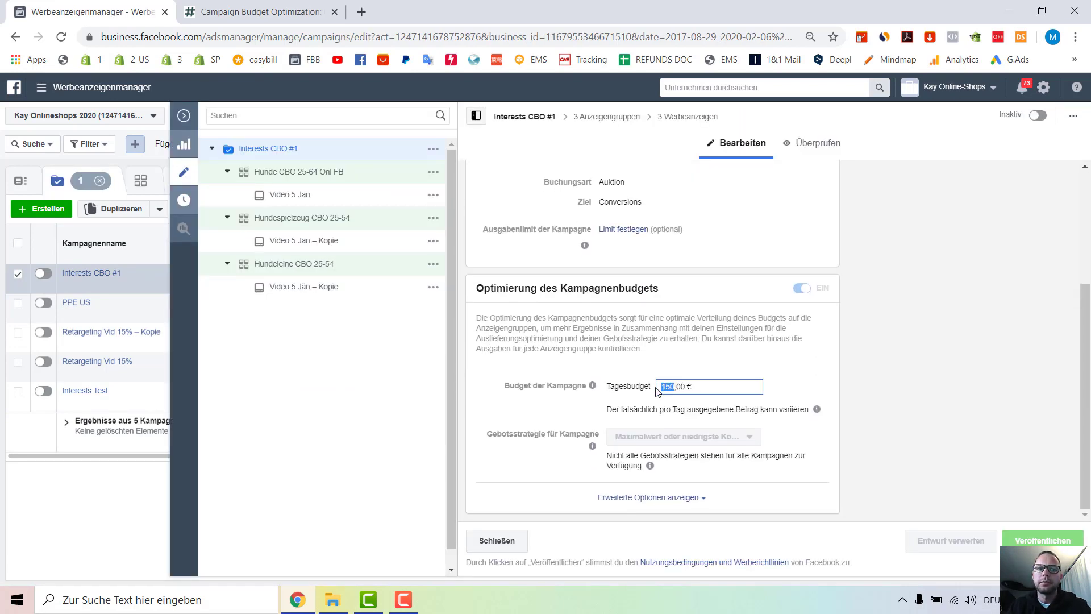
type("100")
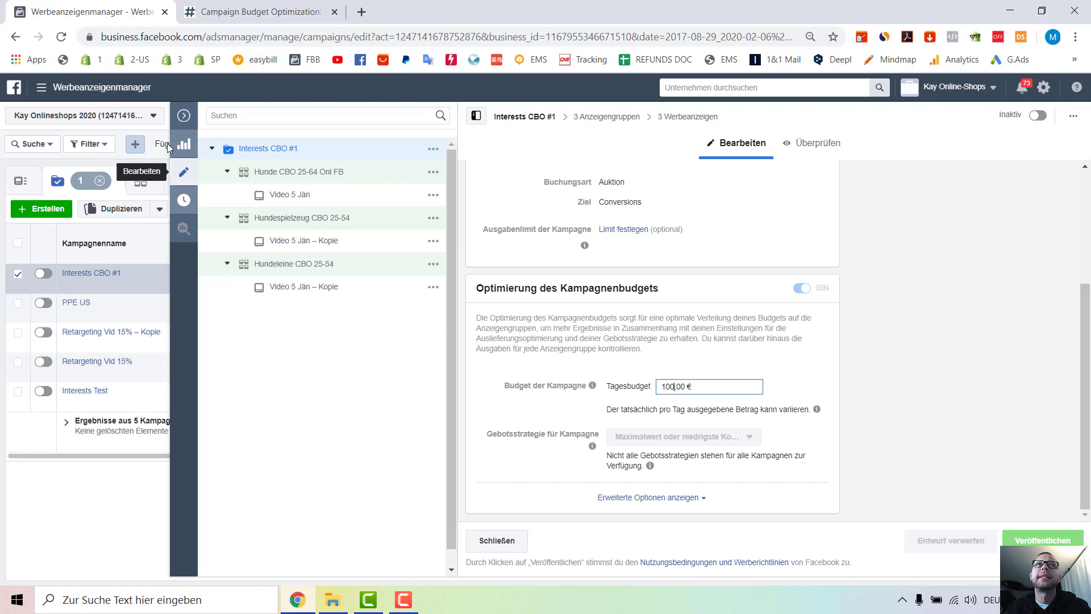
left_click(183, 116)
Step: Set the daily minimum spend limit of the Hundeleine CBO 25-54 ad set to 10 € and close the editor
left_click(459, 180)
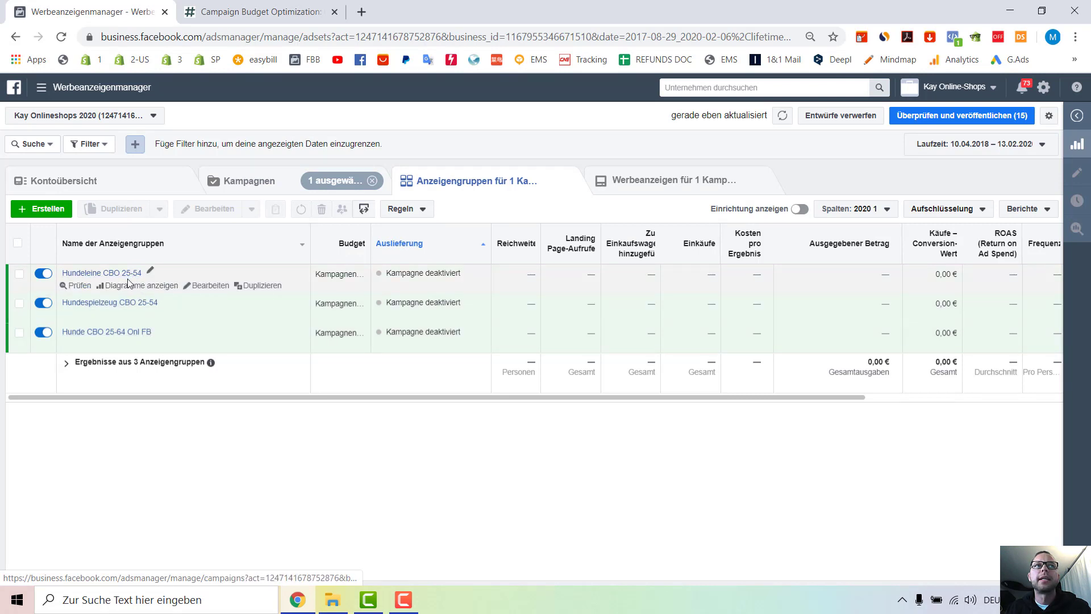
left_click(211, 285)
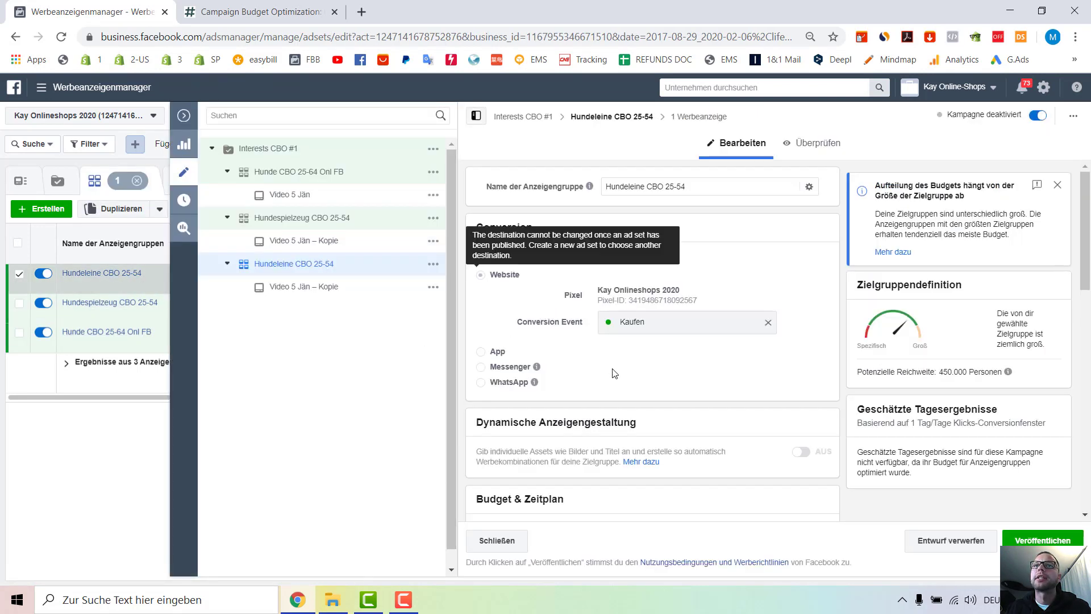
scroll(622, 387, "down", 4)
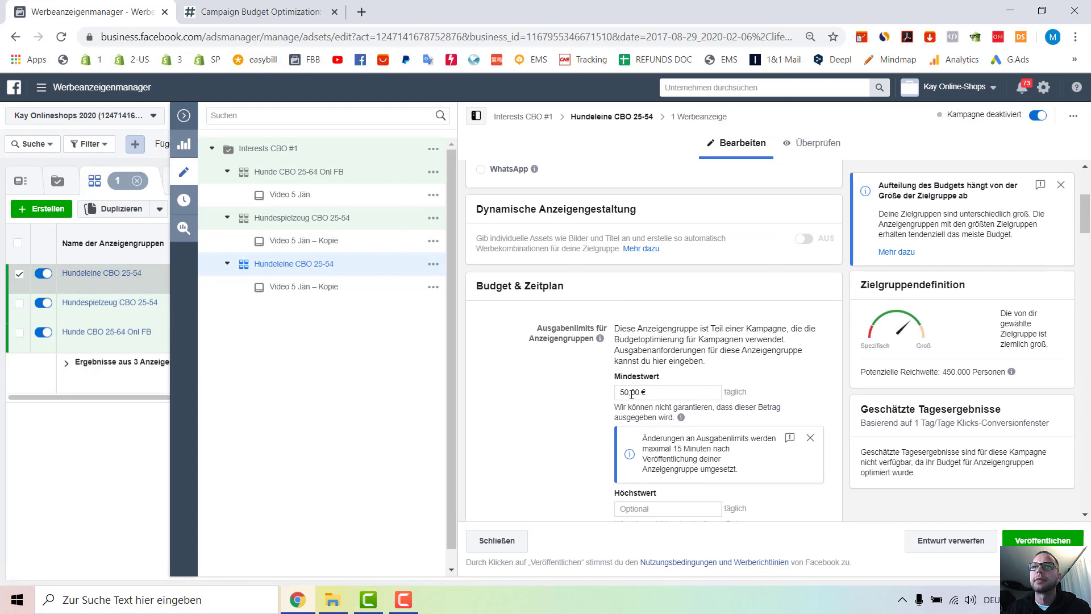
double_click(621, 392)
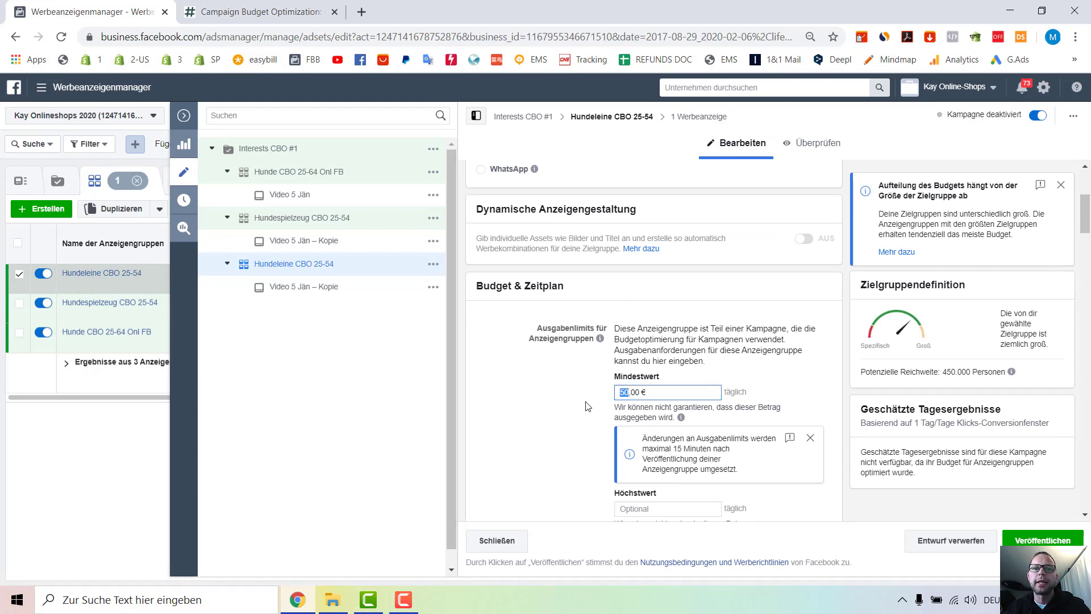
left_click(554, 382)
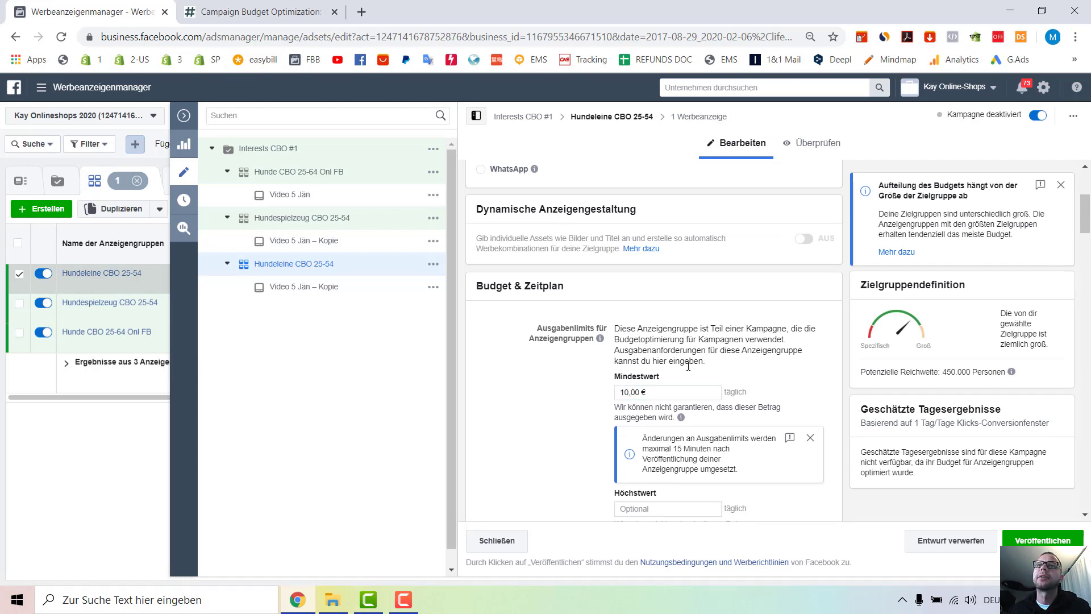
left_click(183, 115)
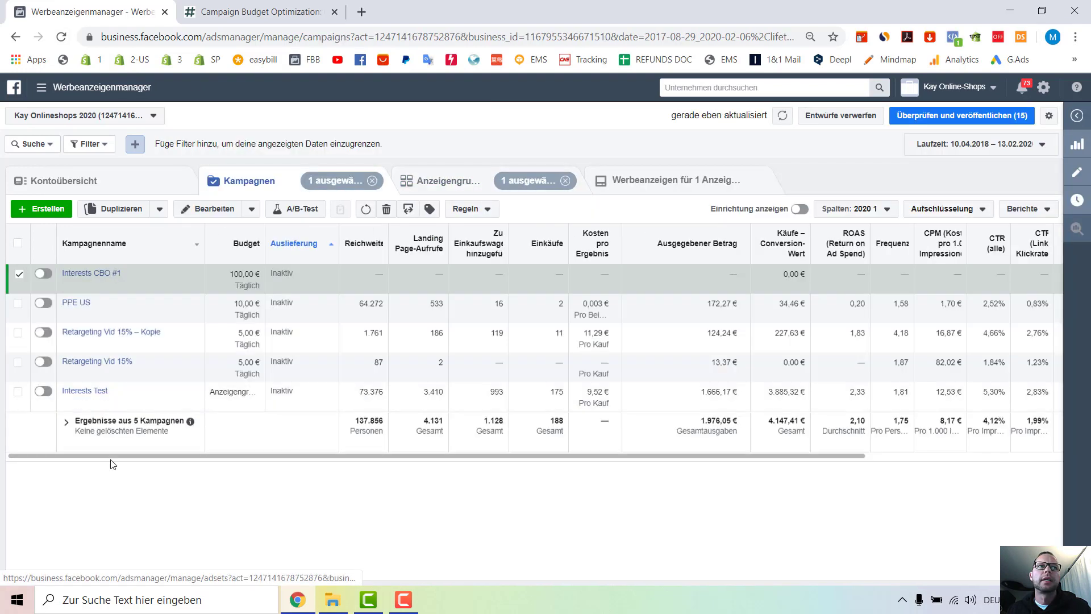
Step: Select the Interests Test campaign, which uses ad set budgets, and bring up its list of ad sets again
mouse_move(52, 405)
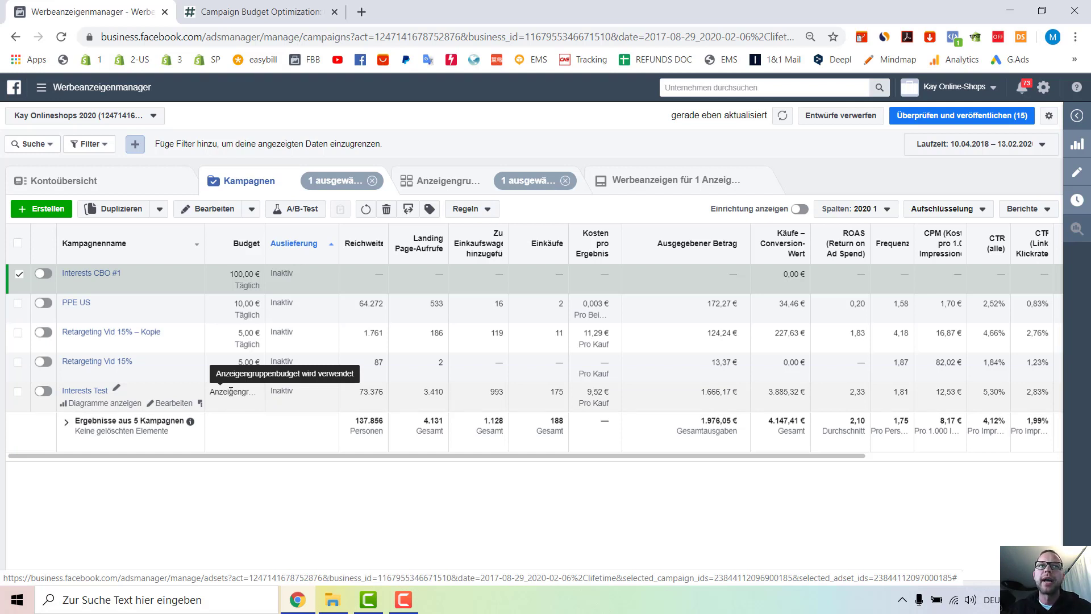
left_click(18, 392)
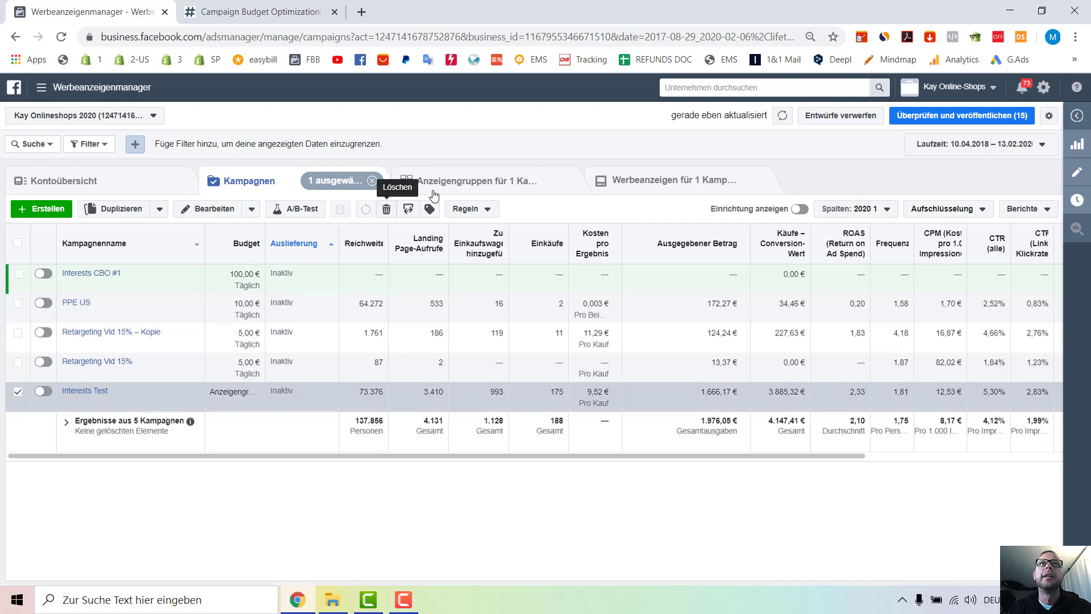
left_click(482, 188)
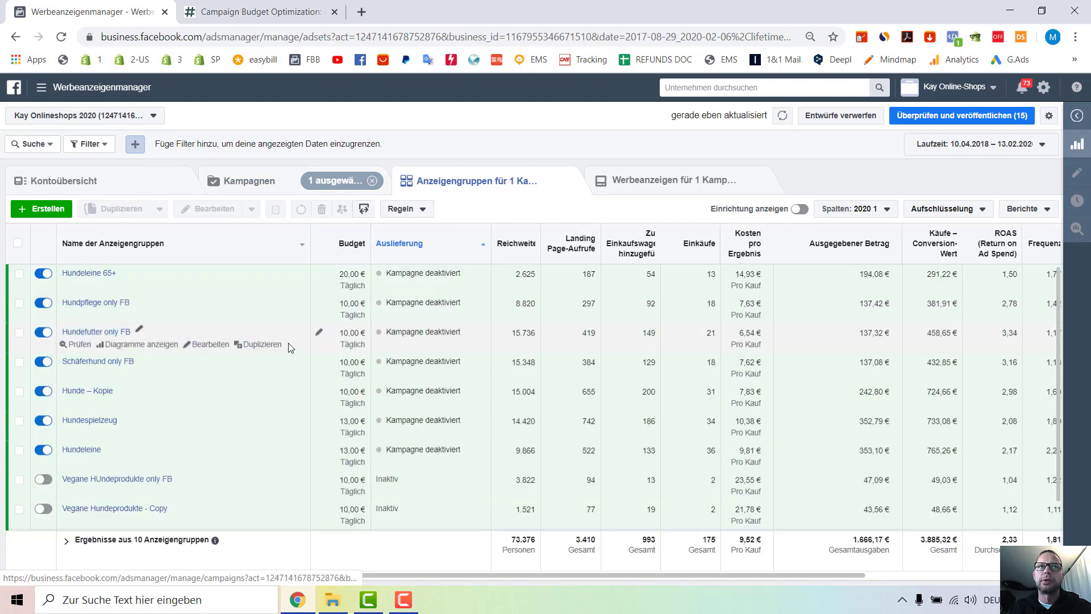